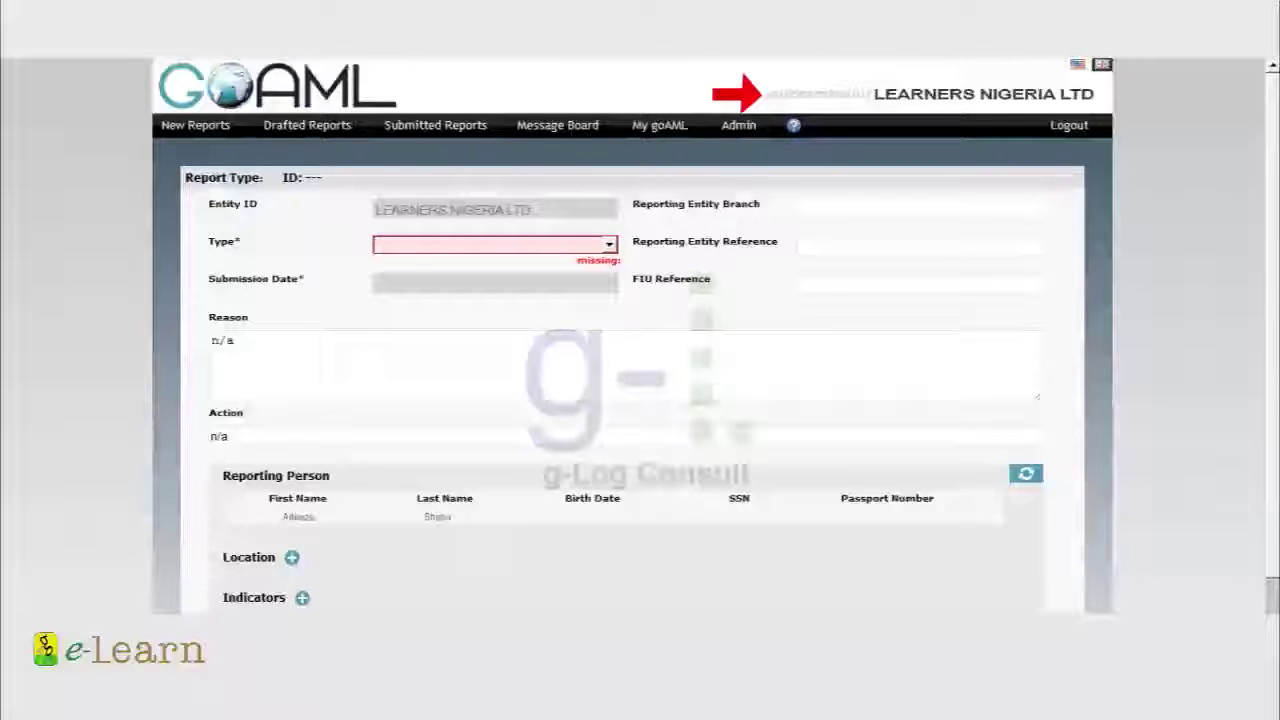
Make the from-party My Client, funded by electronic funds transfer from NIGERIA, as an Account party
left_click(918, 208)
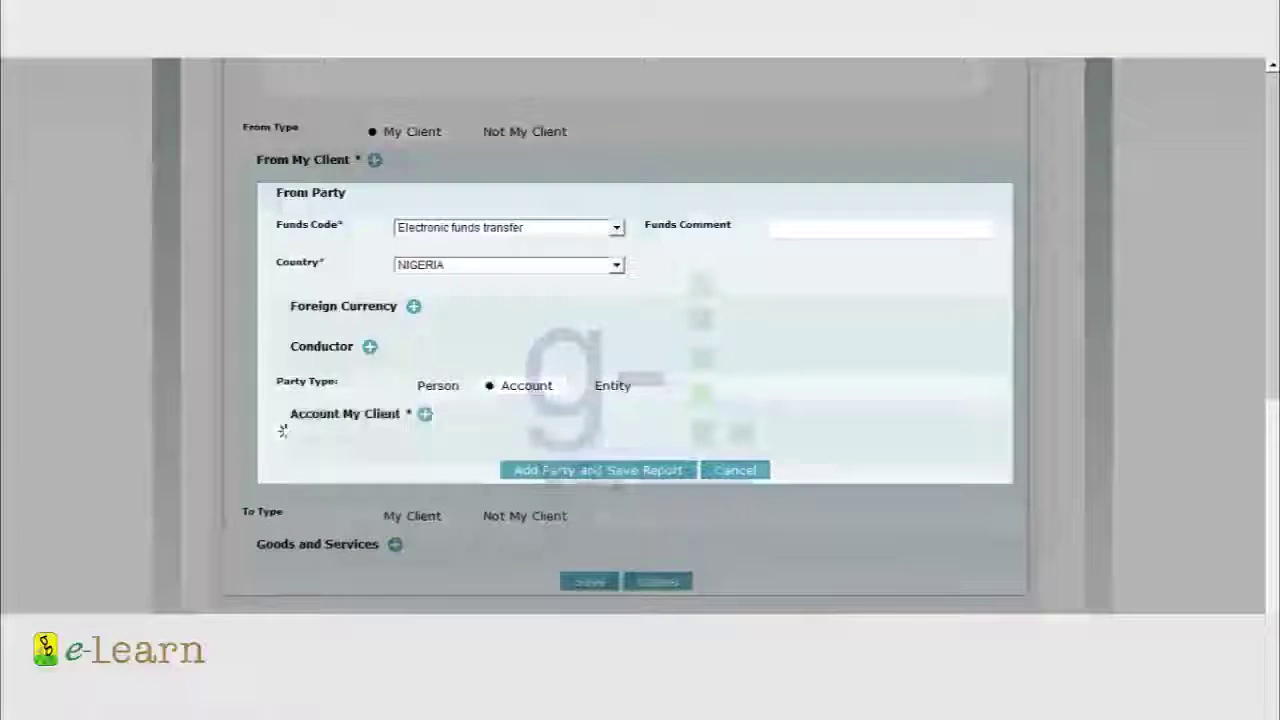
scroll(640, 340, "down", 5)
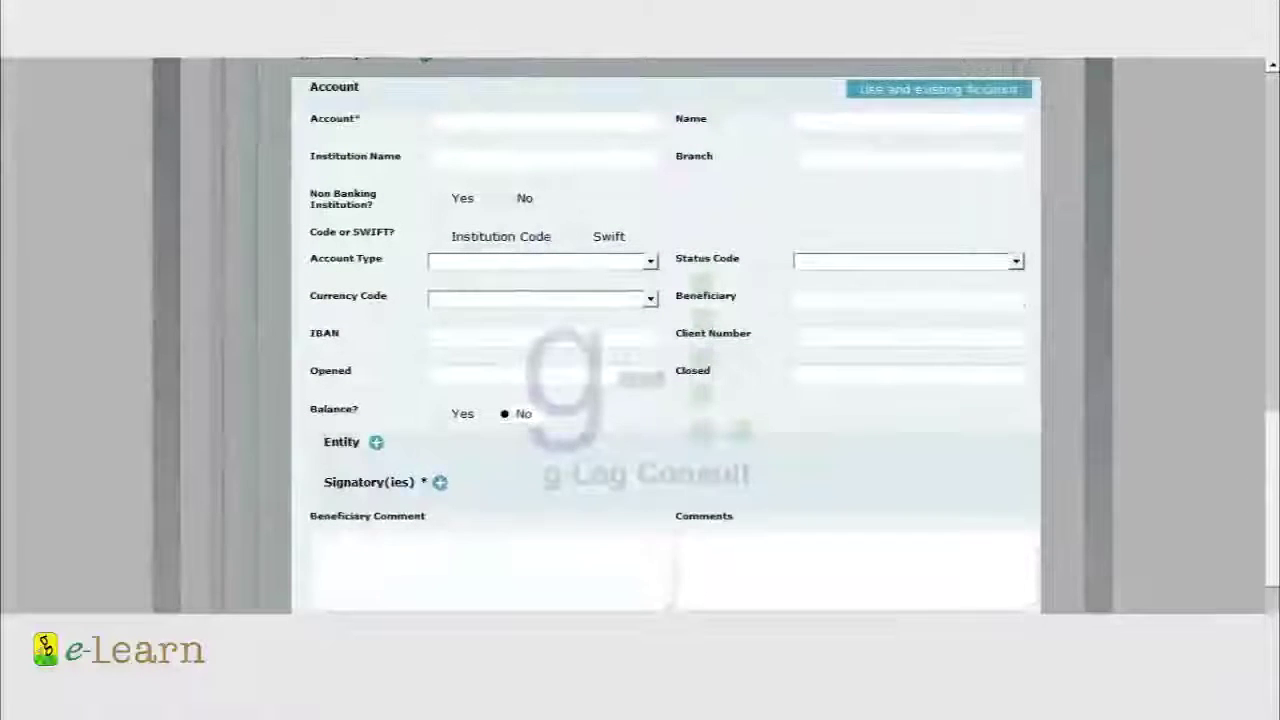
Fill the client account's number and the name ABC INSURANCE BROKERS LTD
left_click(540, 122)
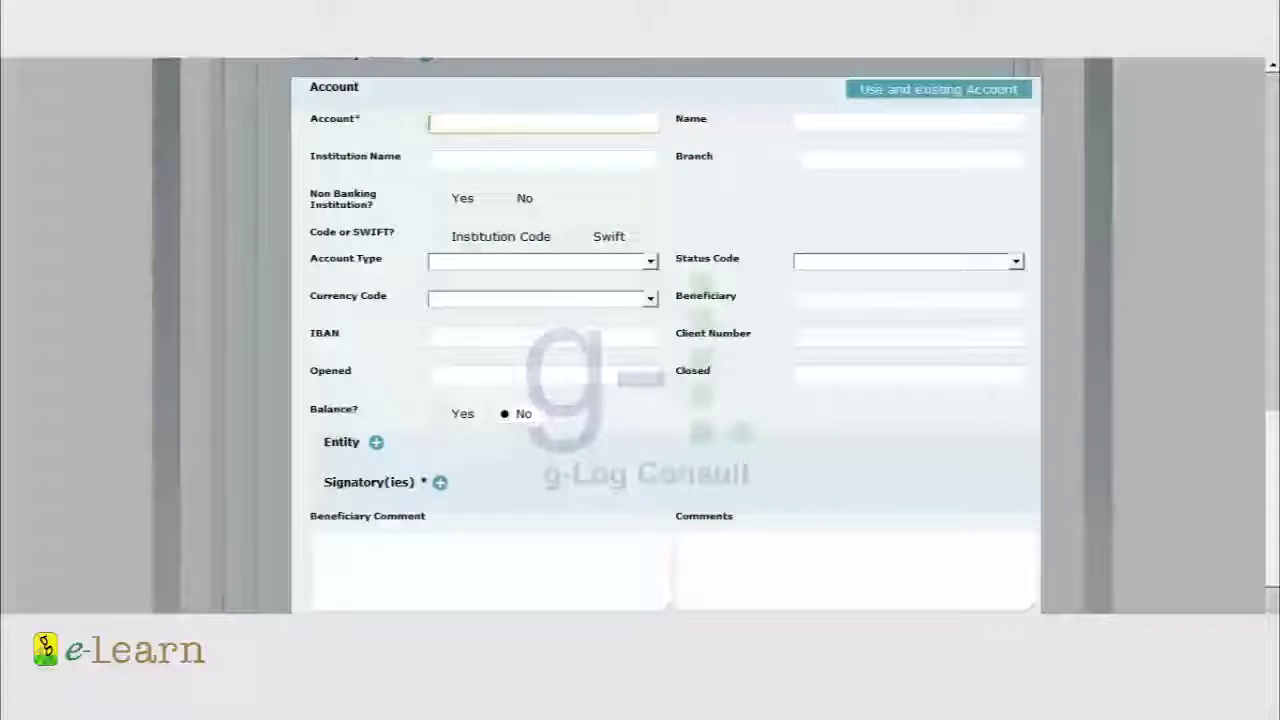
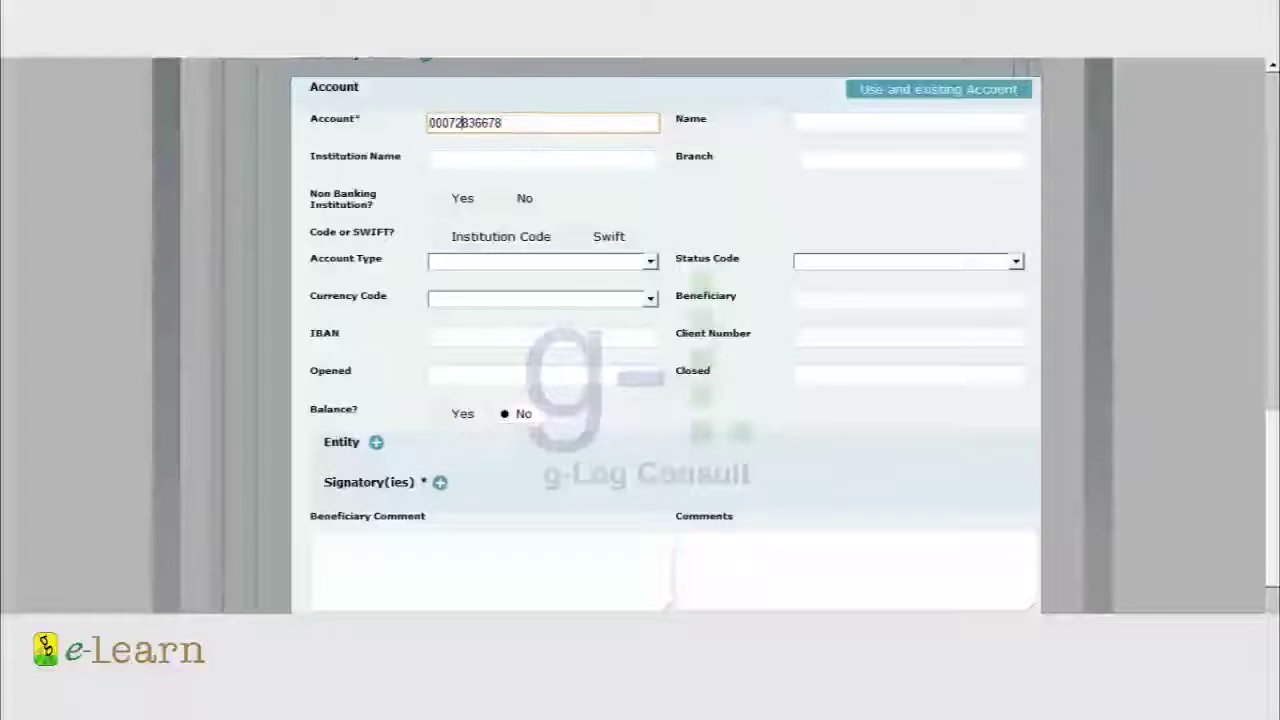
left_click(909, 122)
type("ABC INSURANCE")
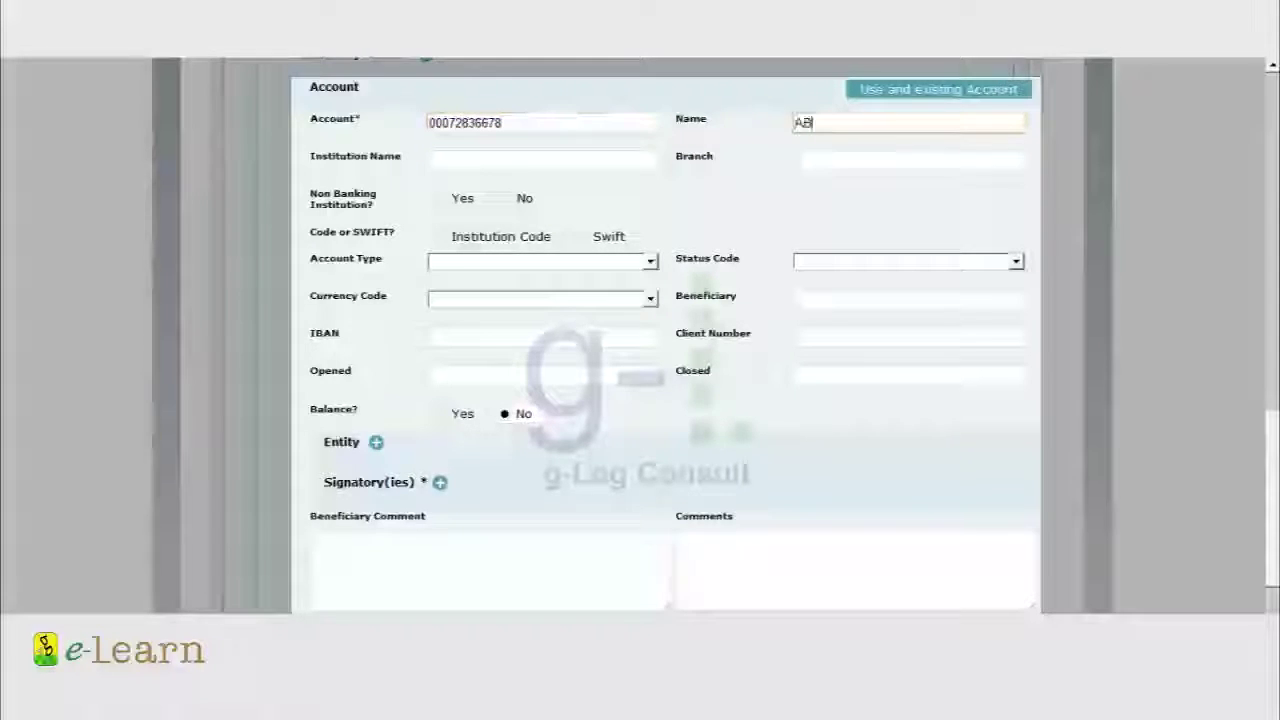
type(" BROKERS LTD")
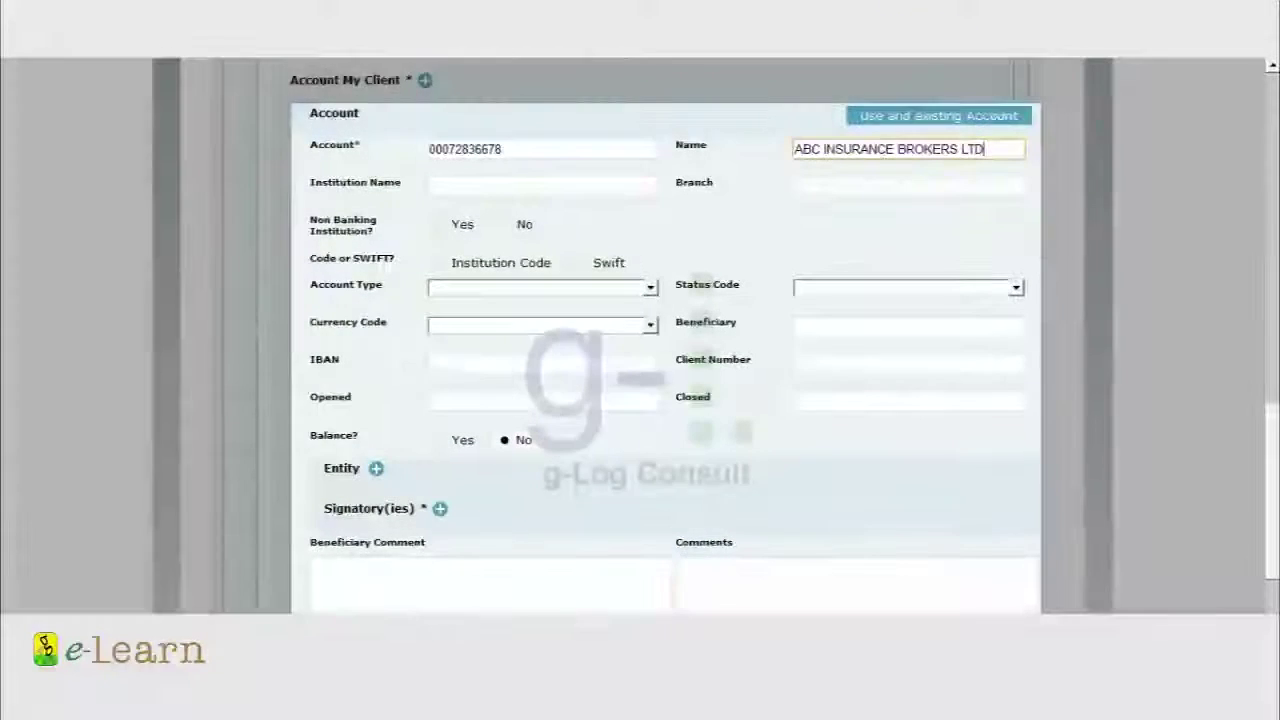
left_click(542, 186)
Set institution UNITED BANK FOR AFRICA PLC (Swift UNAFNGL), branch MARINA, account type Current Business
type("UNITED BANK FOR AFRICA PLC")
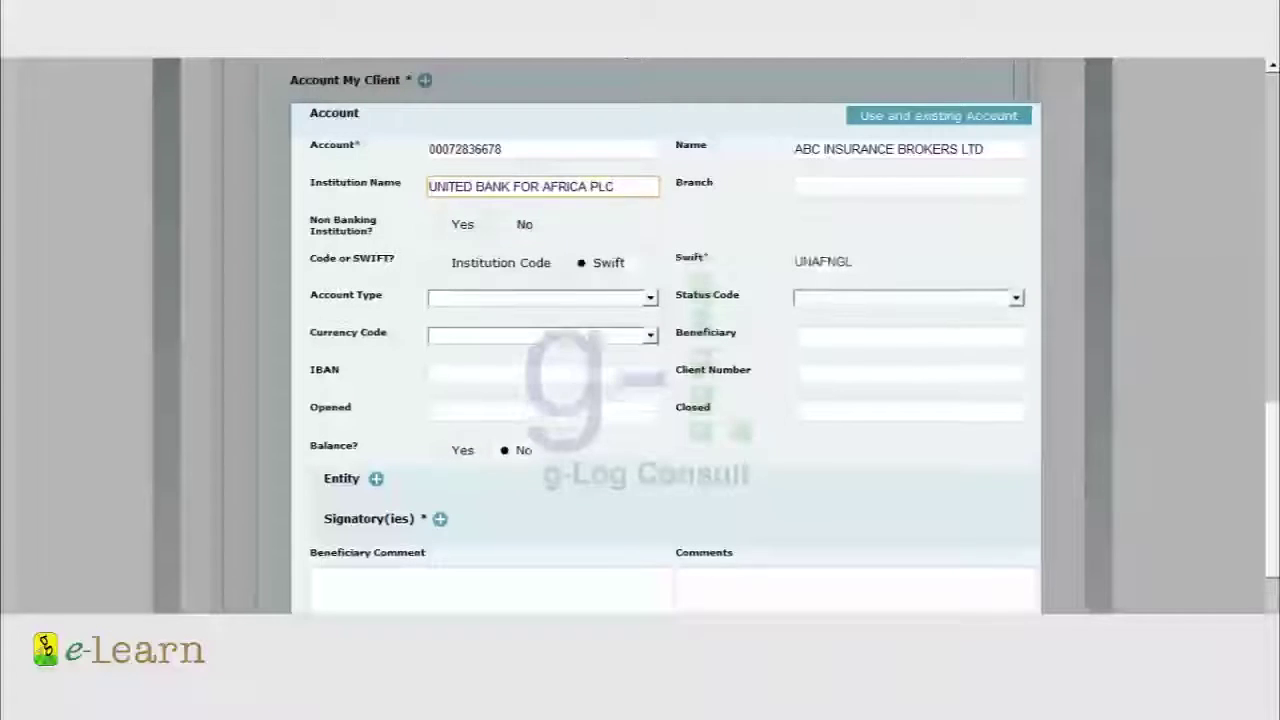
double_click(822, 261)
left_click(908, 186)
type("MARINA")
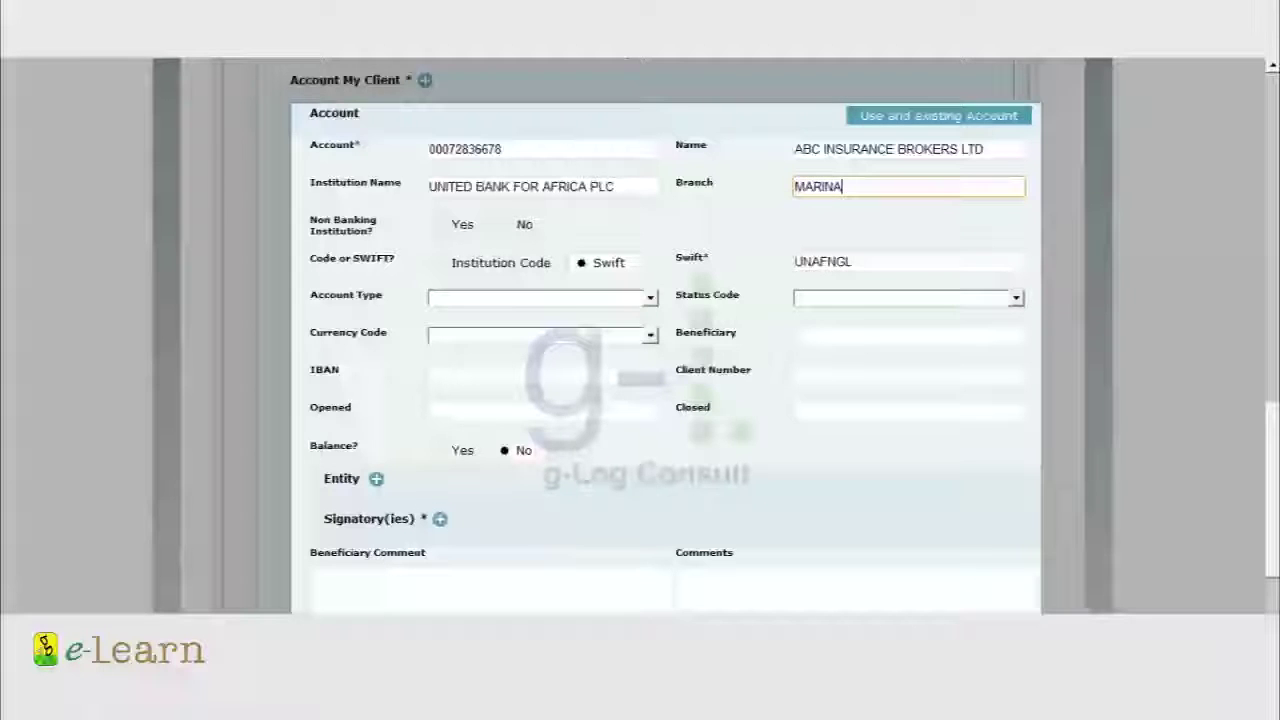
left_click(541, 297)
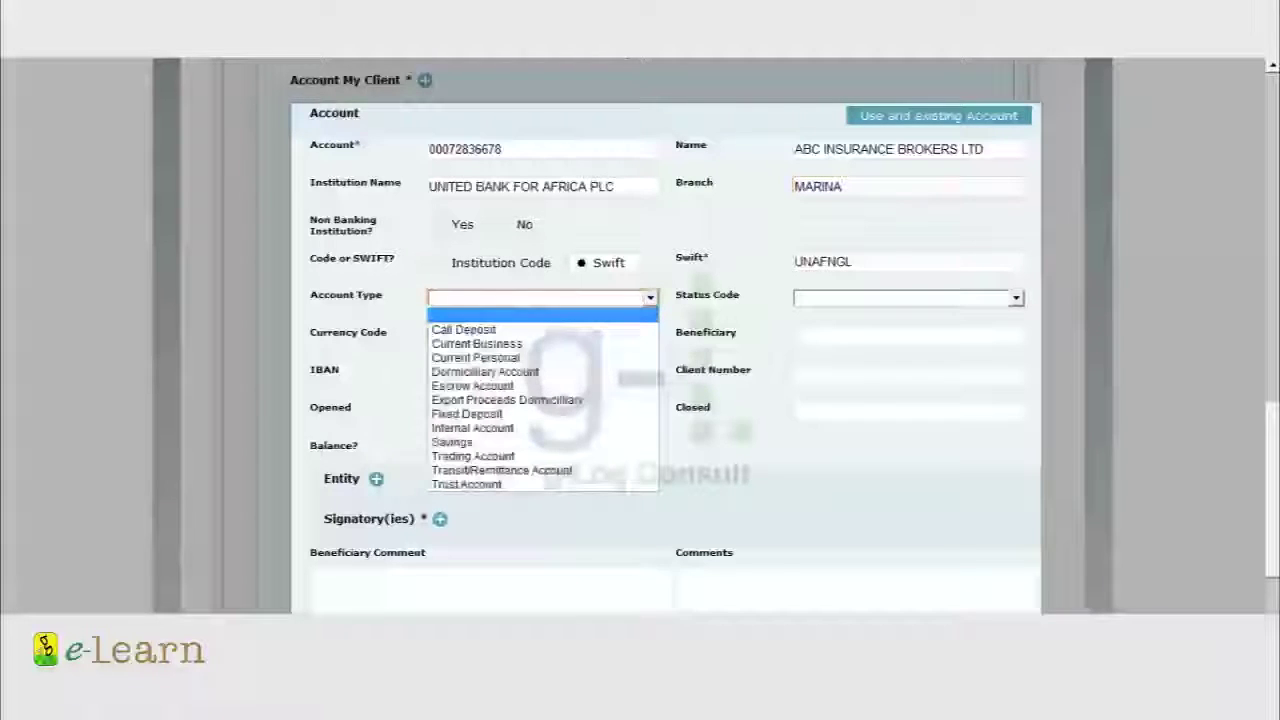
left_click(476, 343)
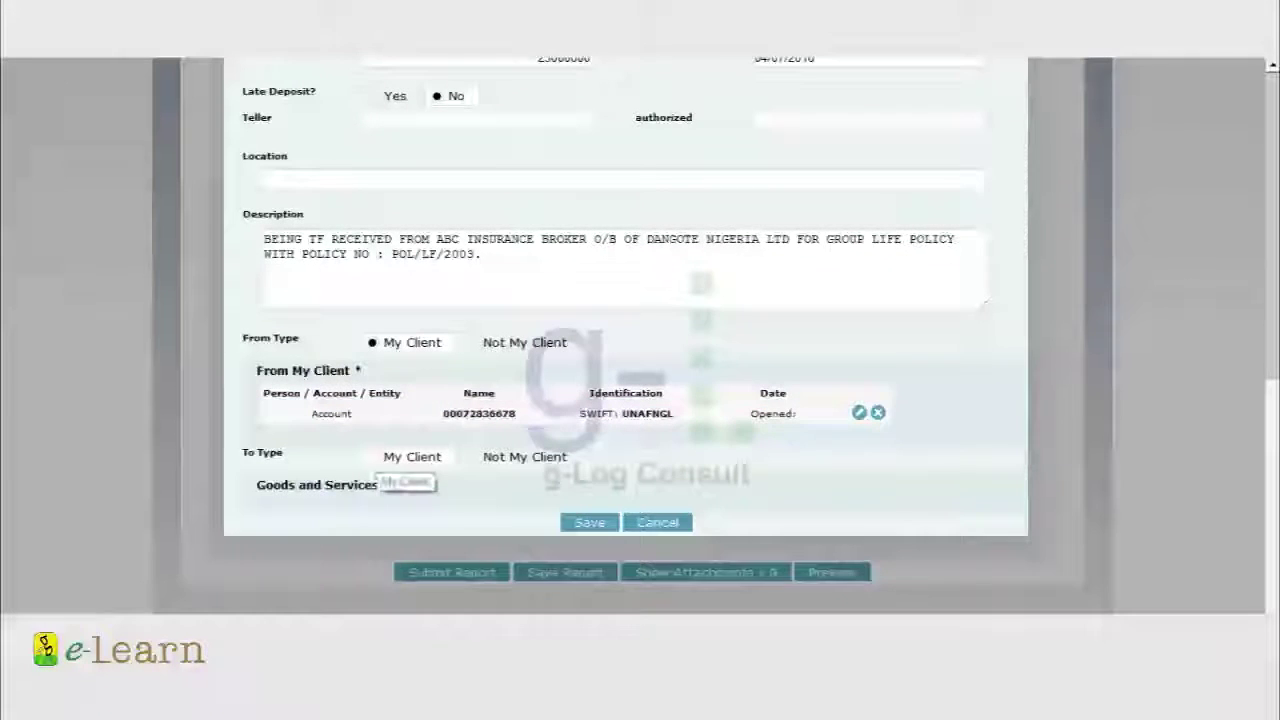
Add a My Client to-party with funds code Electronic funds transfer
left_click(412, 456)
left_click(396, 484)
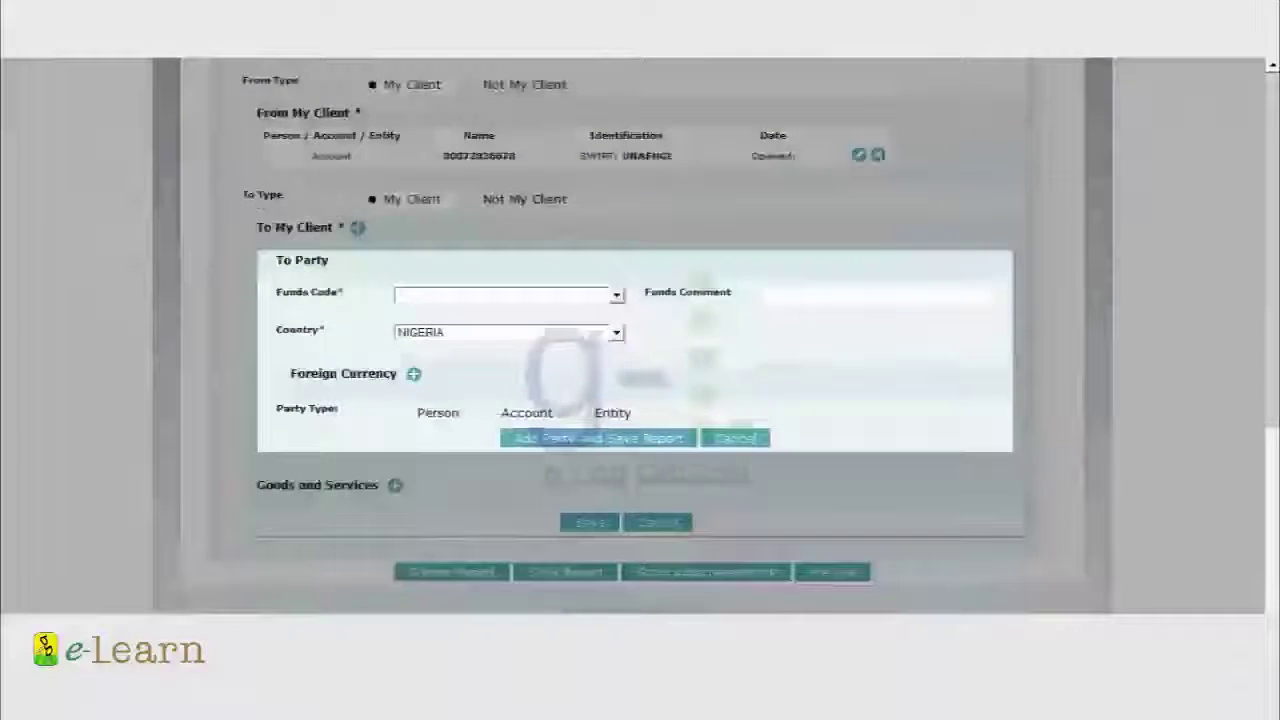
left_click(616, 295)
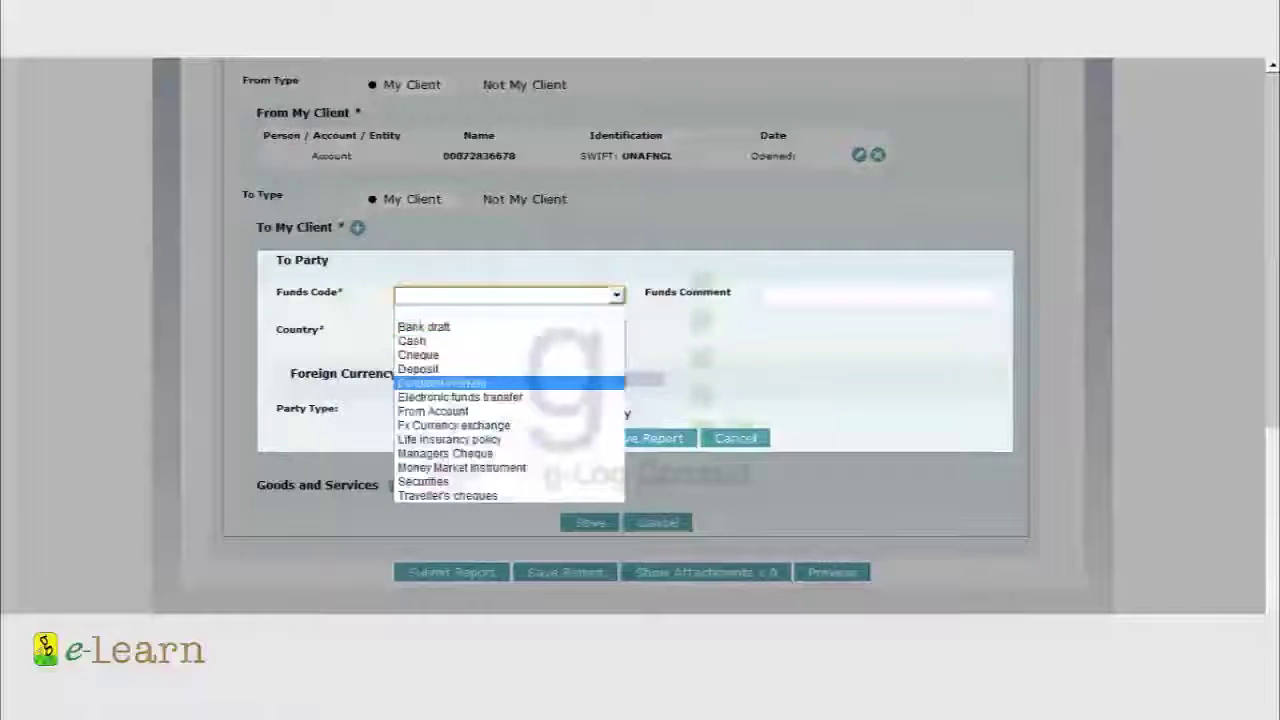
left_click(460, 397)
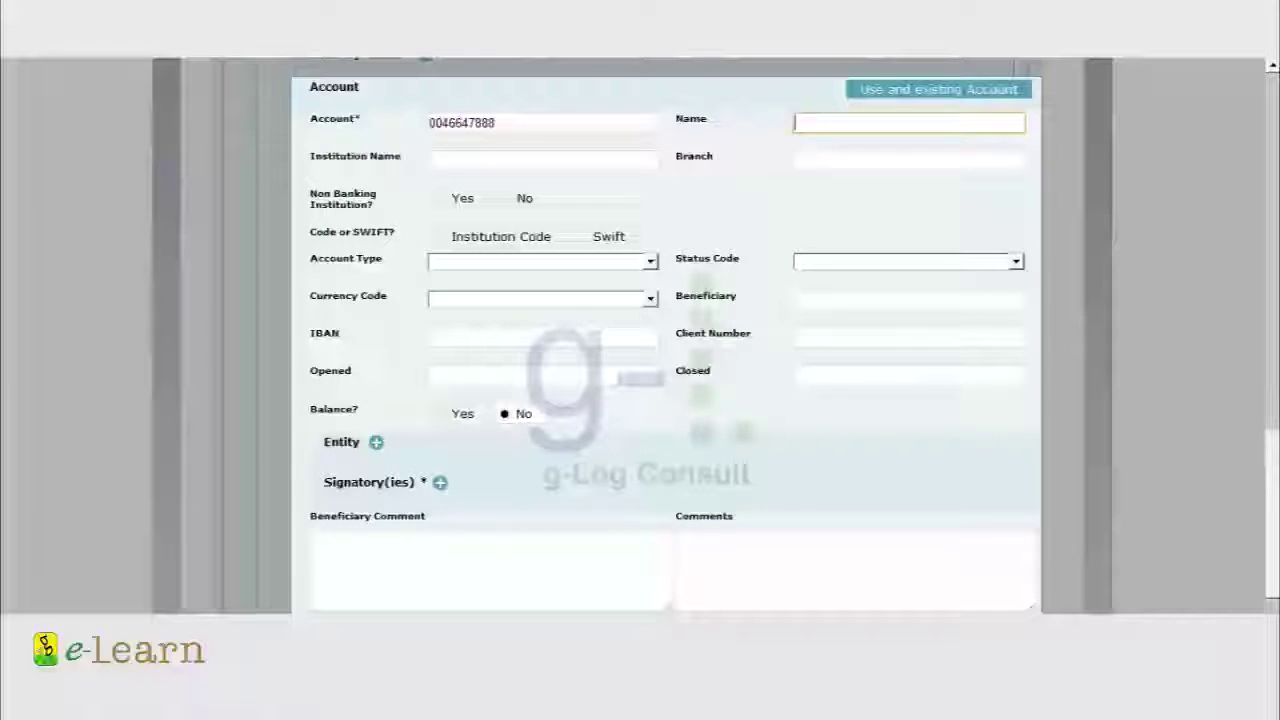
Name the to-party account NAICOM INSURANCE PLC with institution GTBANK PLC
type("NAICOM INSURANCE P")
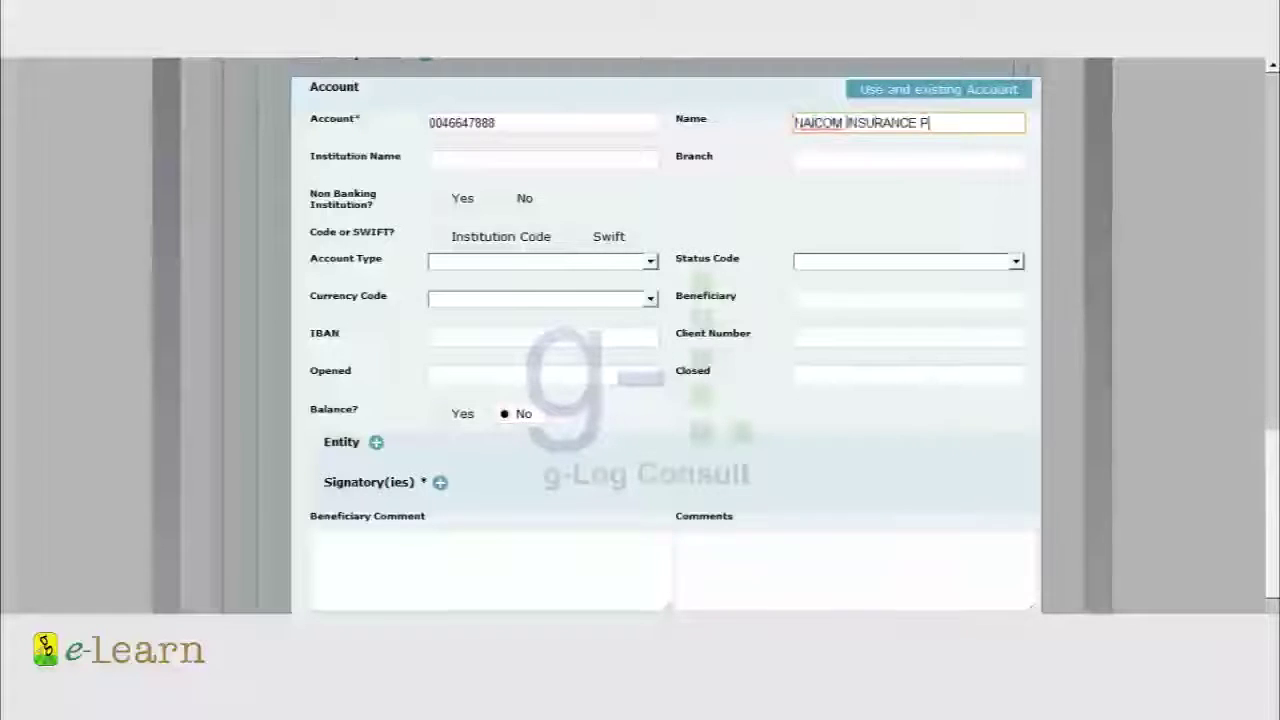
type("LC")
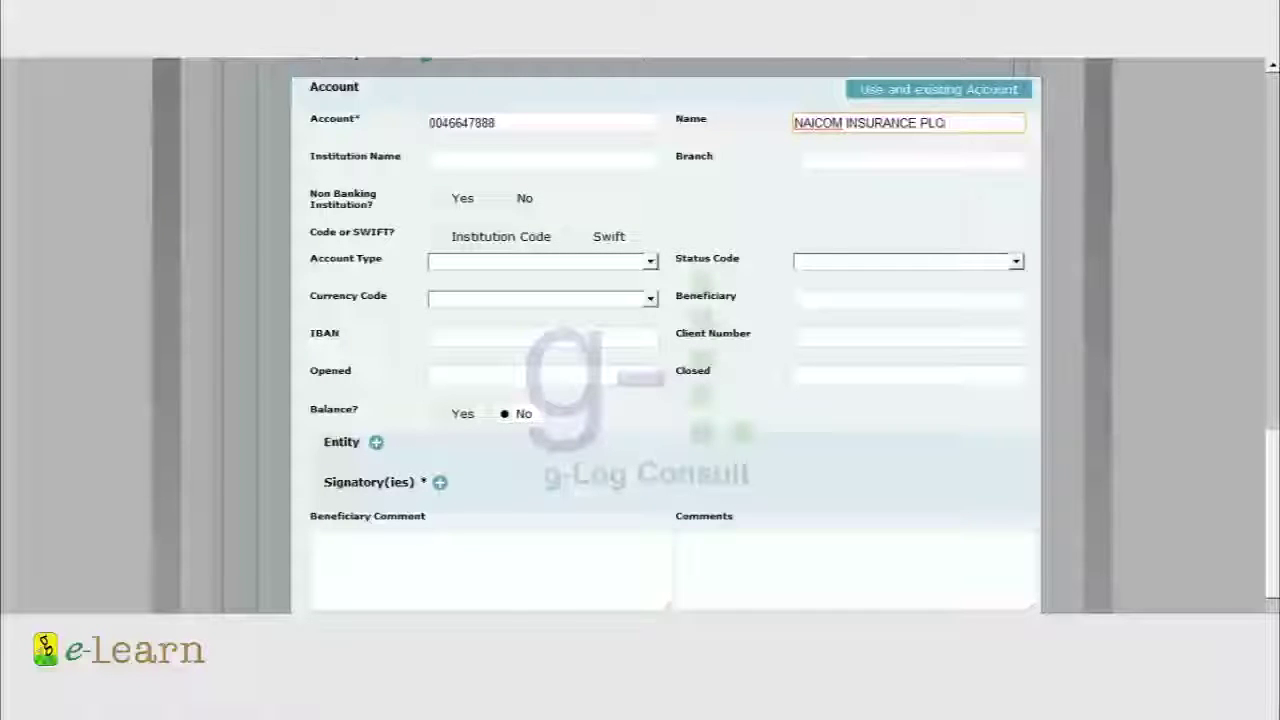
key("shift+Home")
key("Tab")
type("GTB")
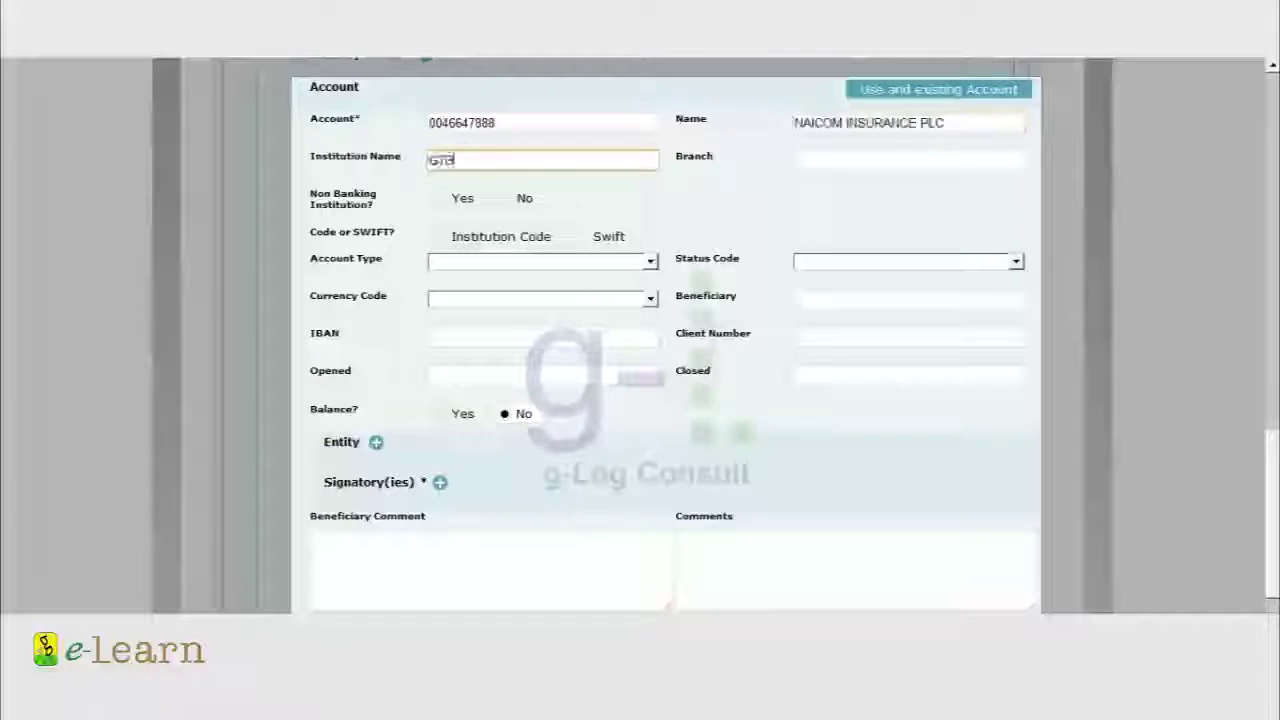
key("Down")
key("Return")
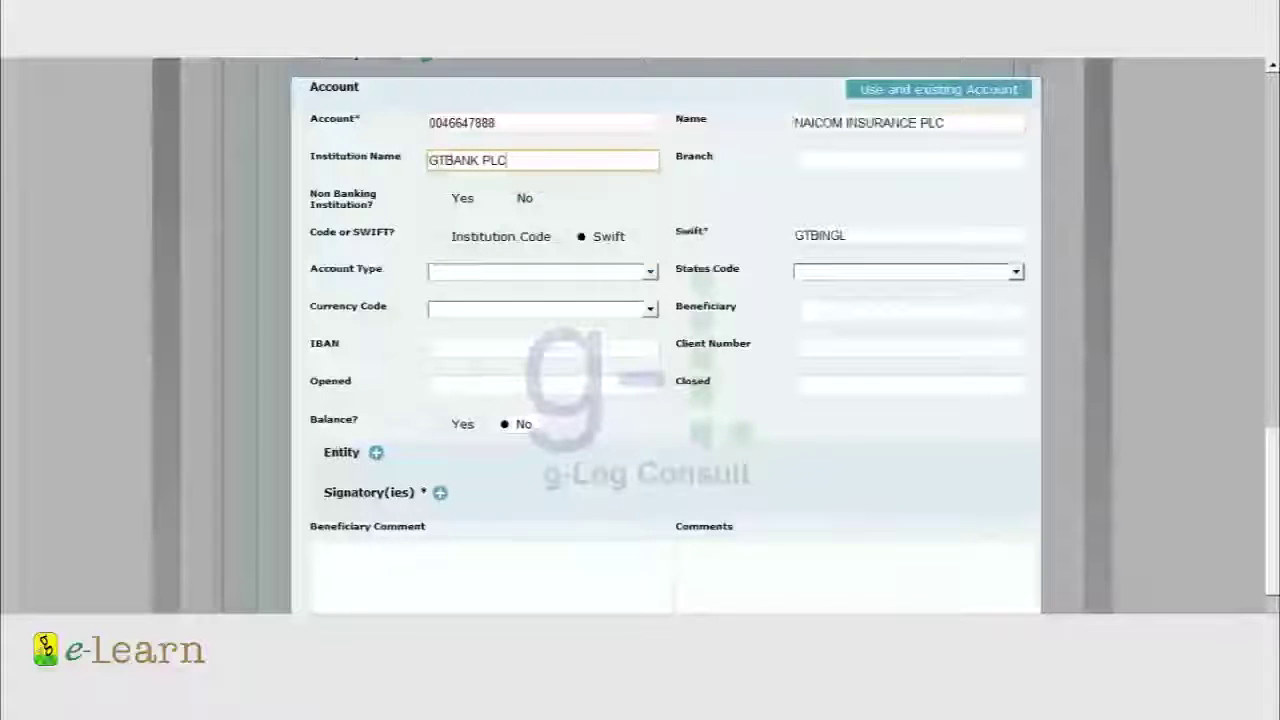
Set account type Current Business, status Active and currency Naira
left_click(543, 271)
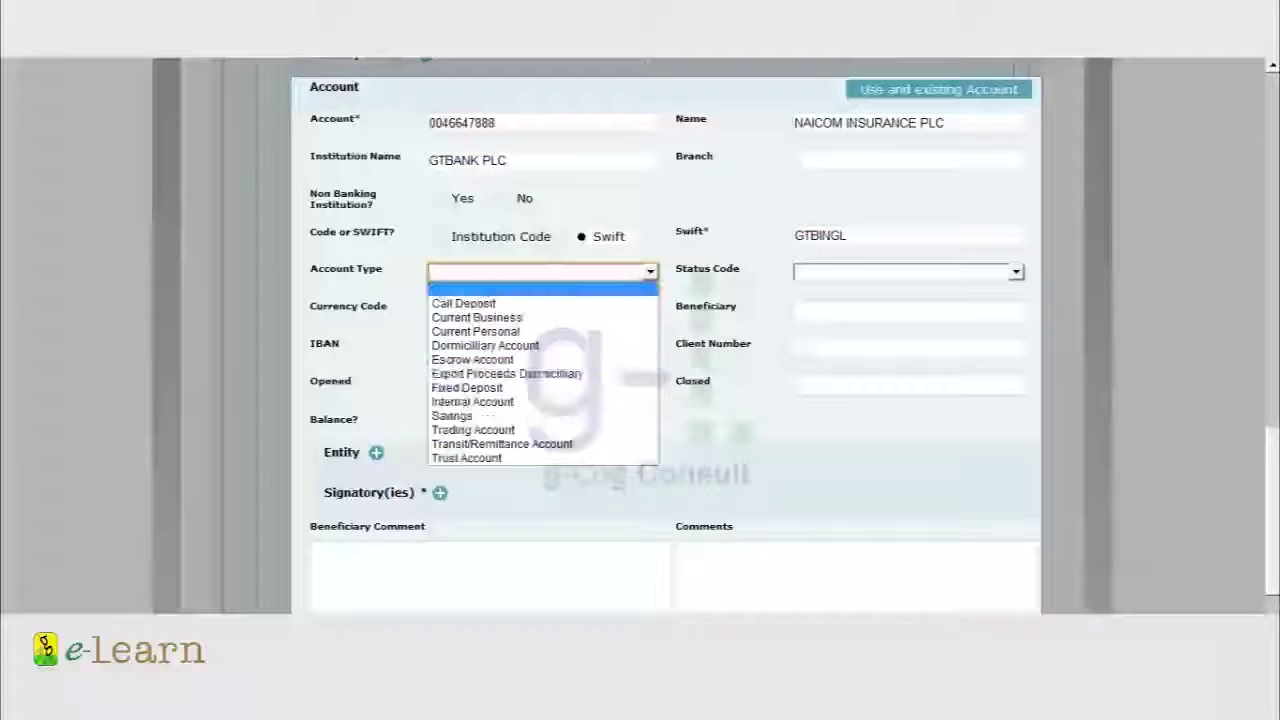
left_click(477, 317)
left_click(908, 271)
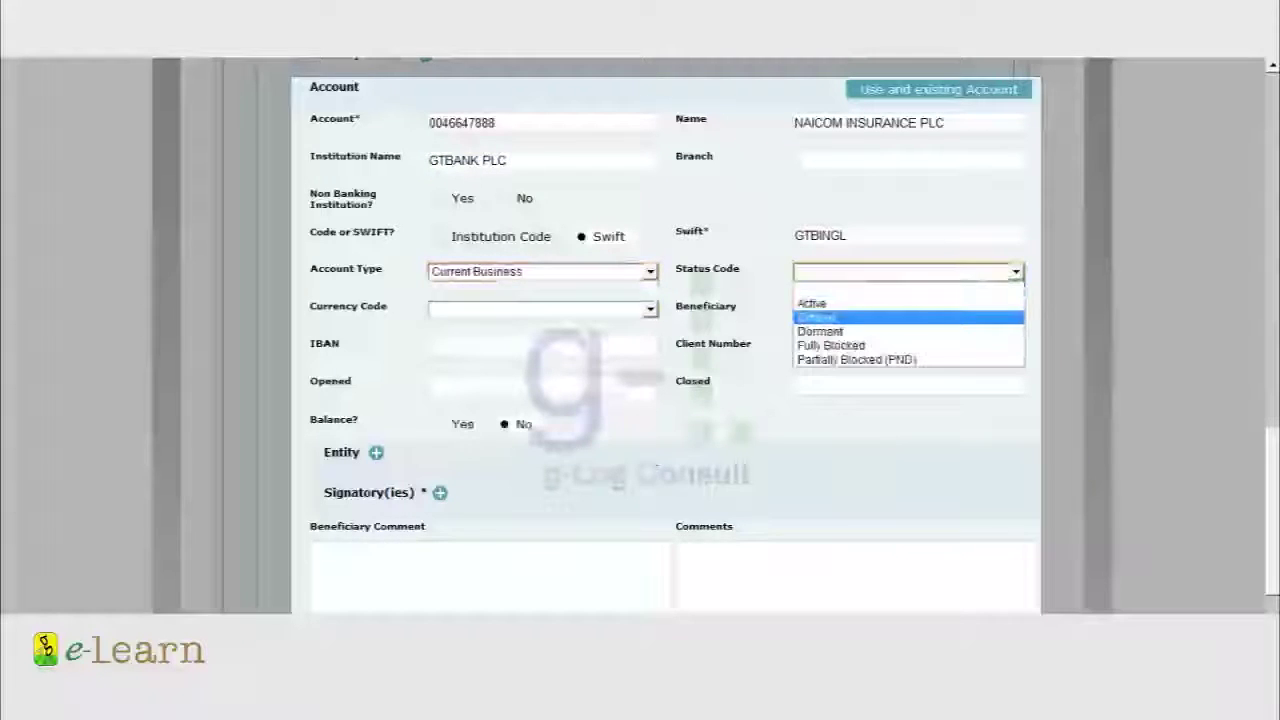
left_click(811, 303)
left_click(543, 308)
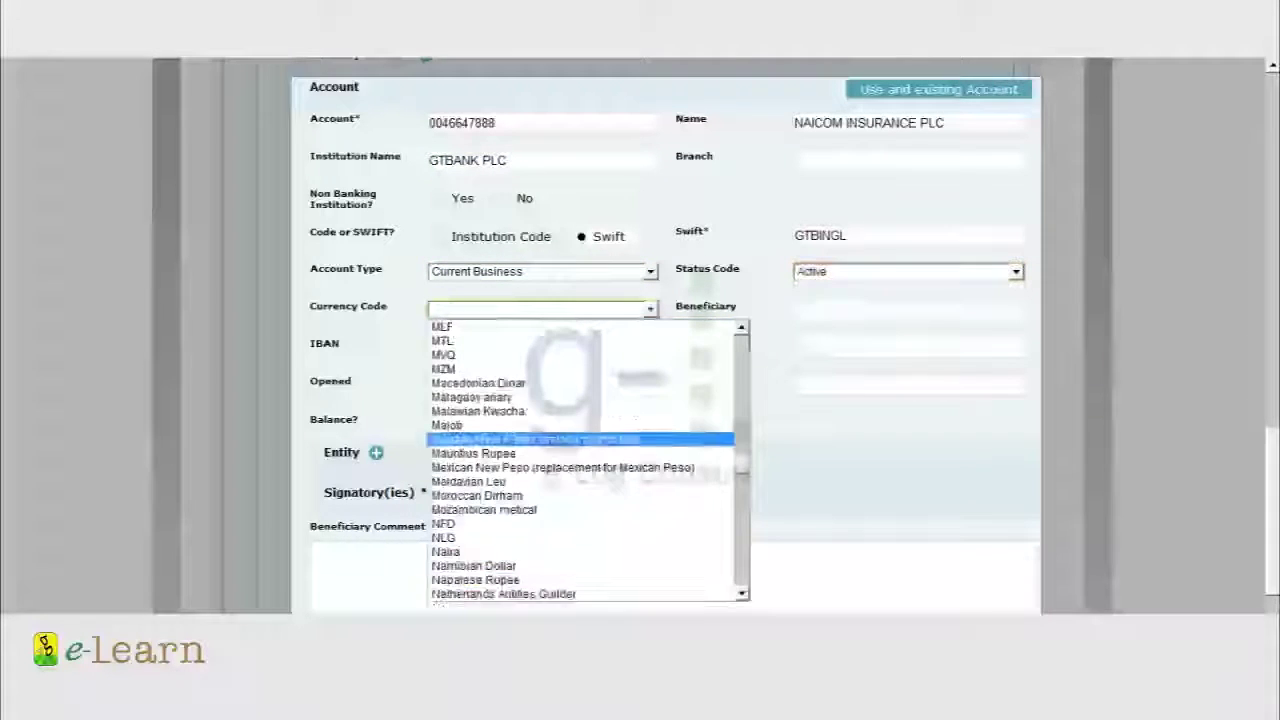
left_click(445, 552)
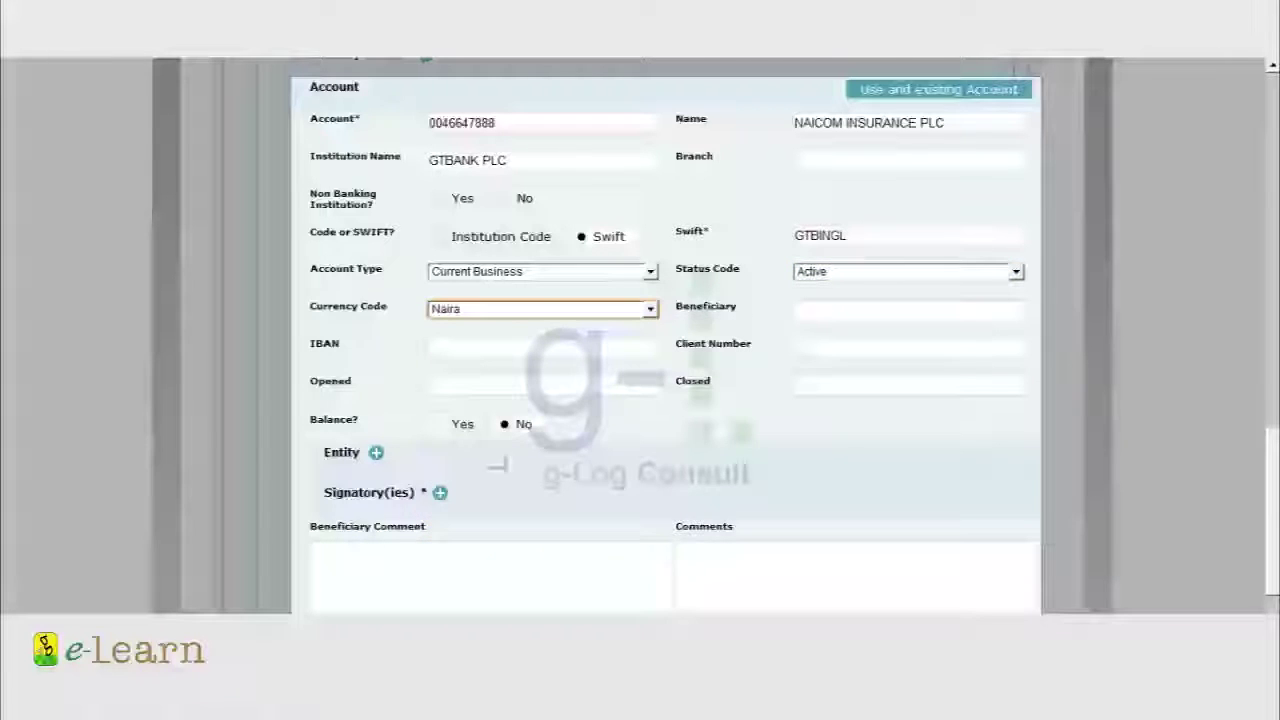